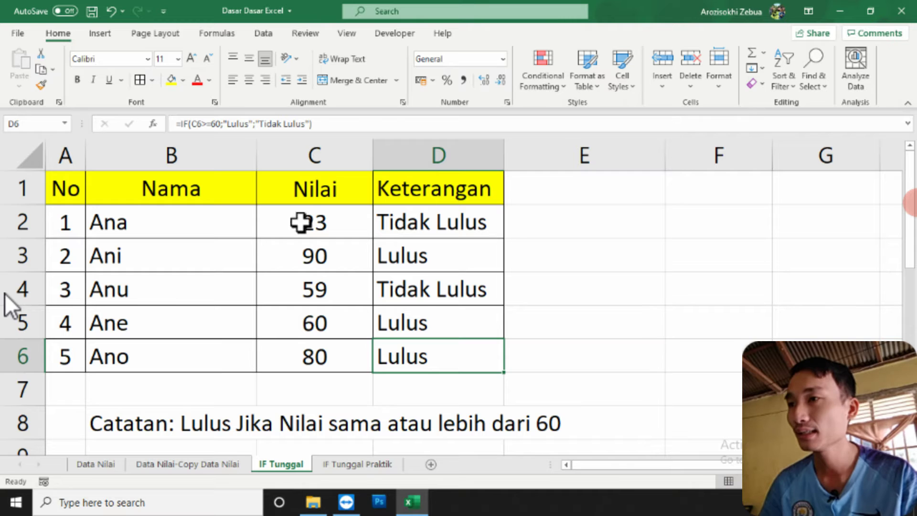
Step: Review the Nilai scores in column C and the IF formula in D2
left_click_drag(303, 186, 300, 356)
left_click(299, 322)
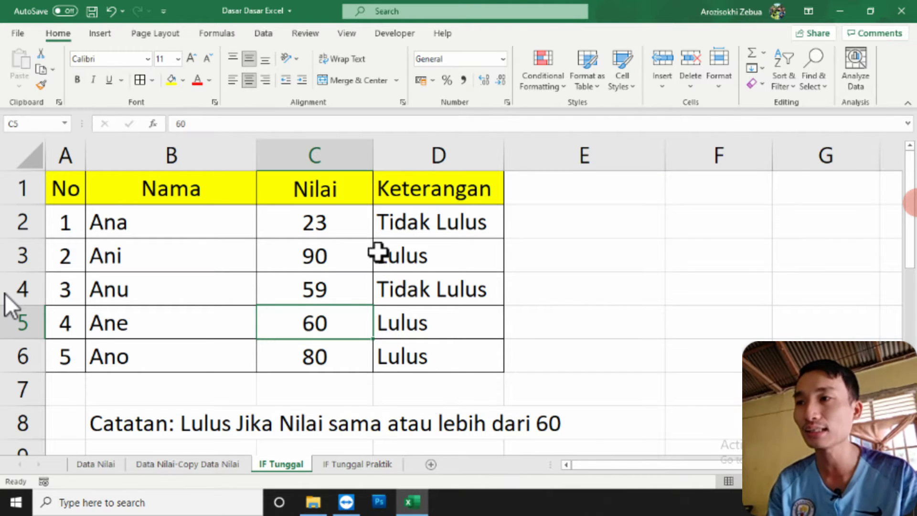
left_click(407, 230)
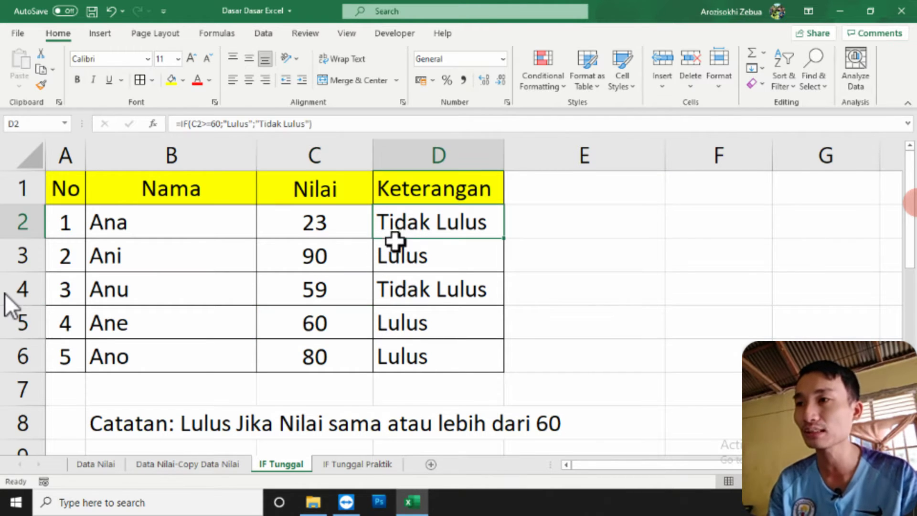
Step: Change the C3 score from 90 to 45 and confirm D3 now reads Tidak Lulus
left_click(326, 258)
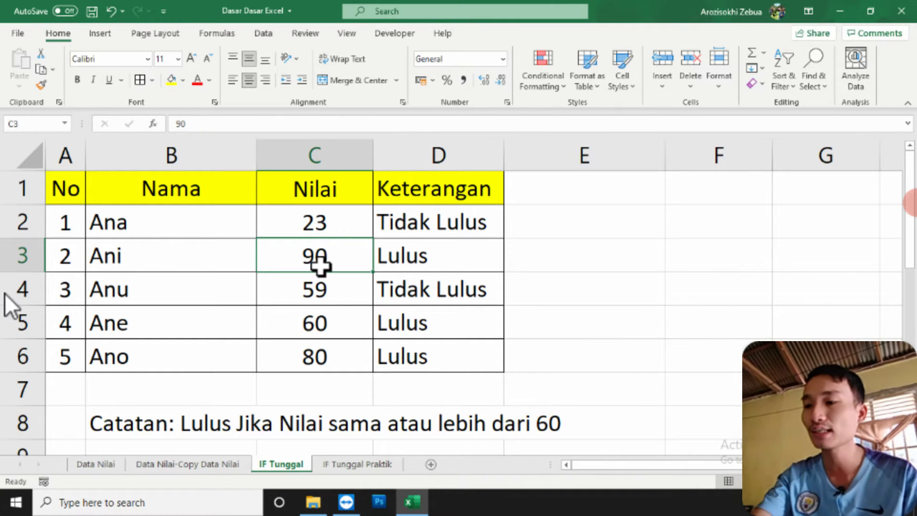
type("45")
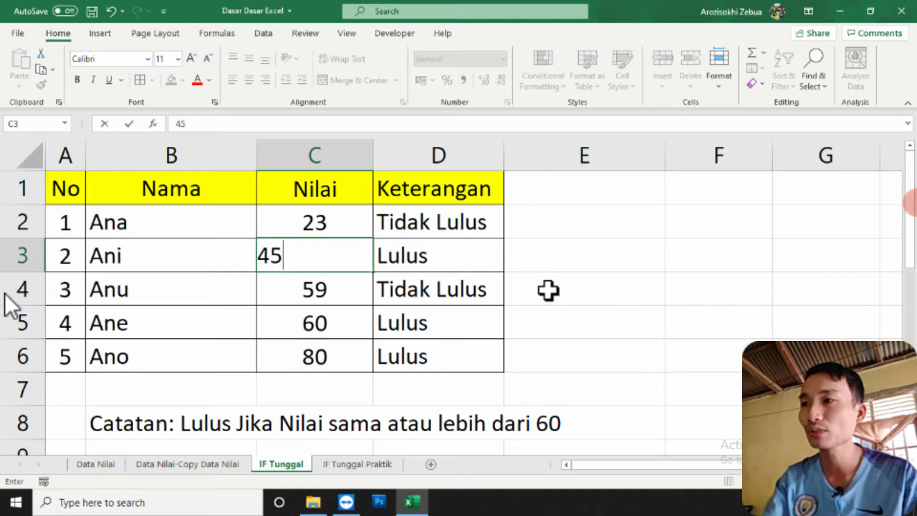
left_click(607, 310)
left_click(464, 262)
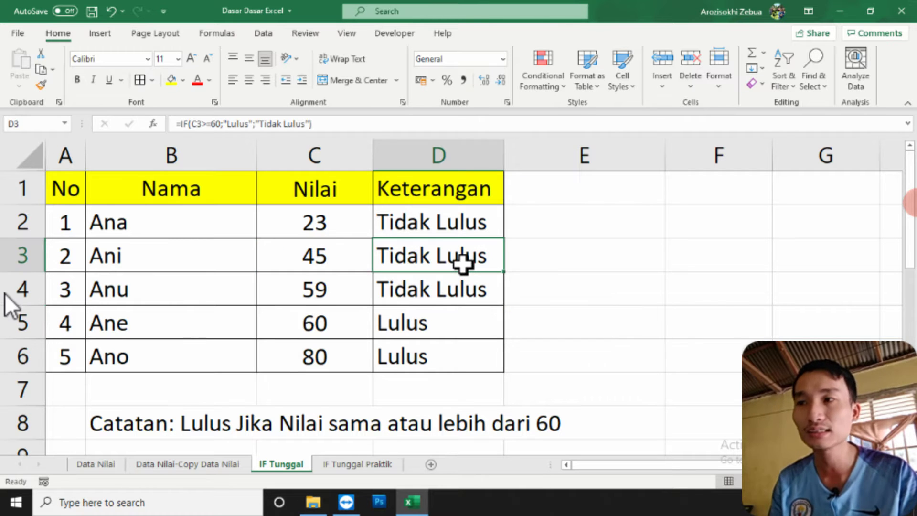
left_click(676, 284)
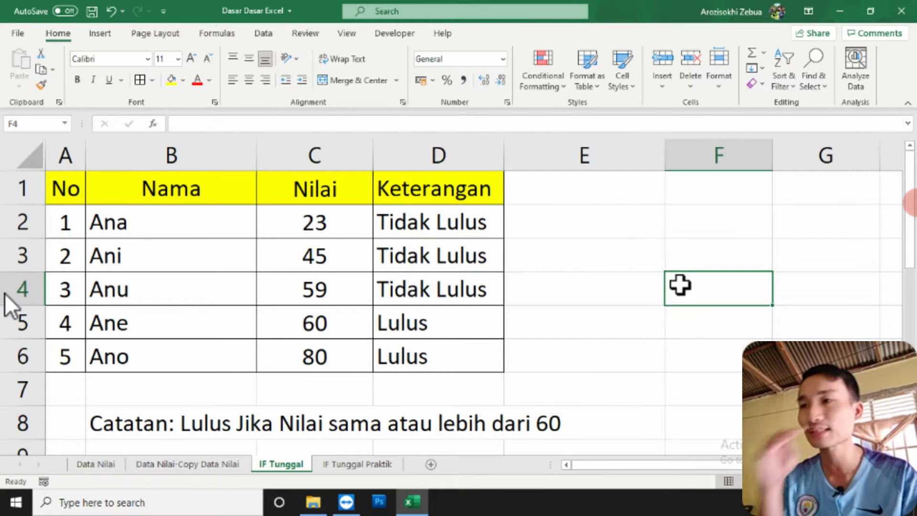
Step: On the IF Tunggal Praktik sheet, fill the header row A1:D1 with yellow
left_click(349, 464)
left_click(519, 348)
mouse_move(78, 183)
left_mouse_down()
mouse_move(426, 212)
mouse_move(438, 199)
left_mouse_up()
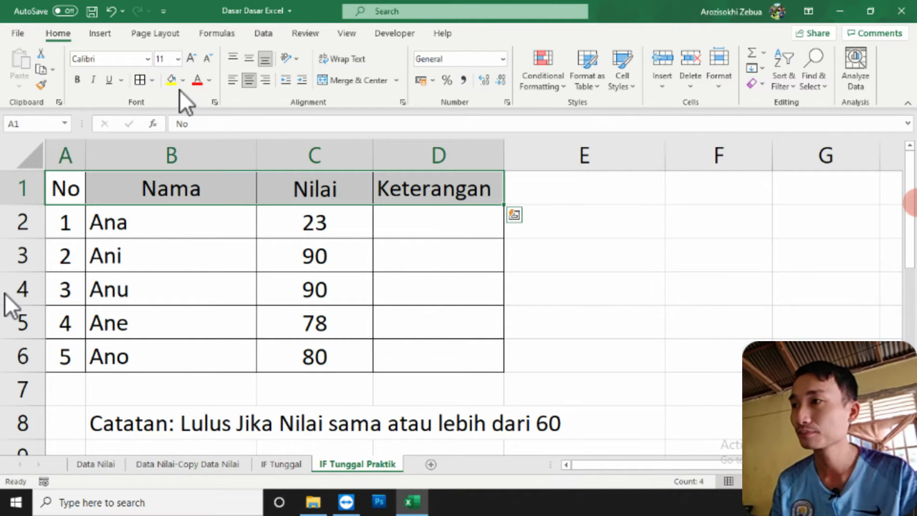
left_click(171, 80)
left_click(600, 351)
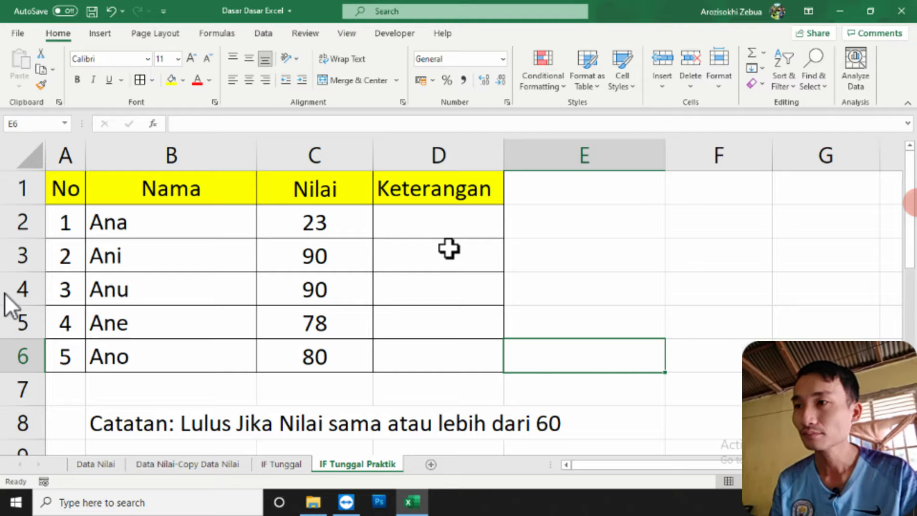
Step: Enter an IF formula in D2 testing C2 against 60 to return "Lulus" or "Tidak Lulus"
left_click(448, 222)
double_click(451, 222)
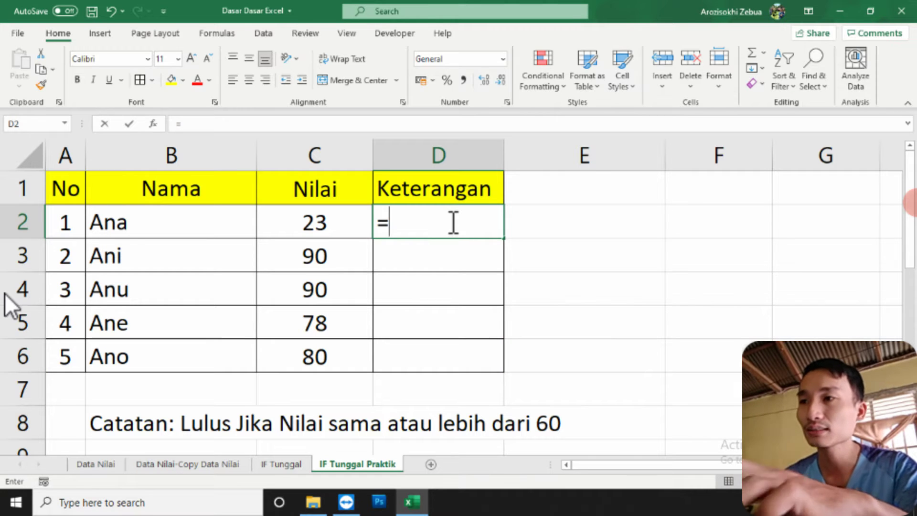
type("=IF")
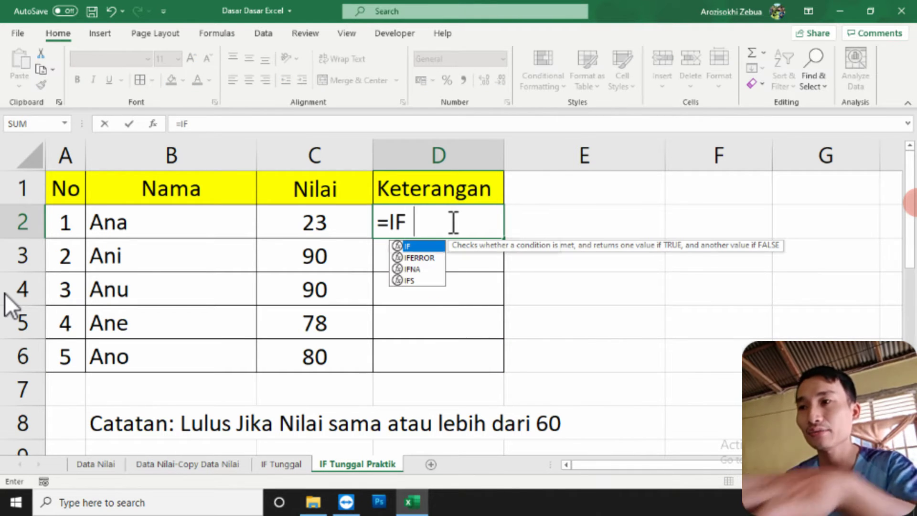
type("(")
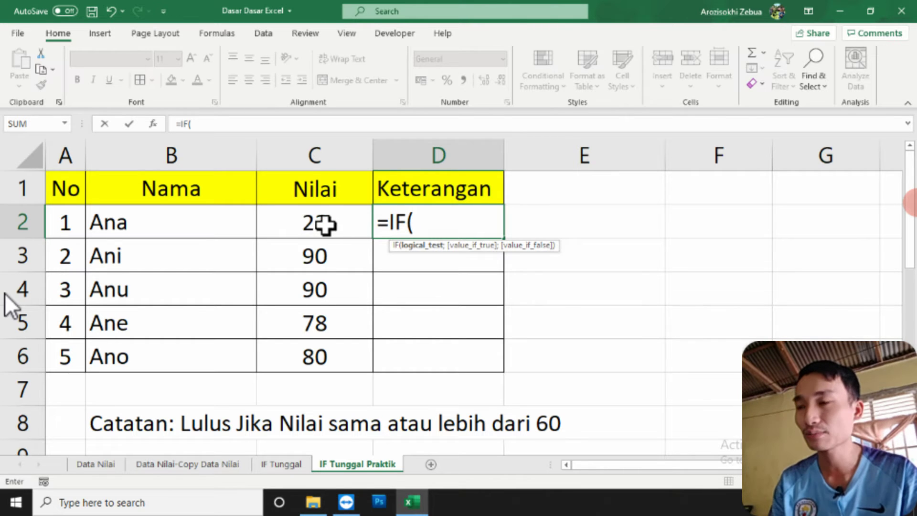
left_click(325, 223)
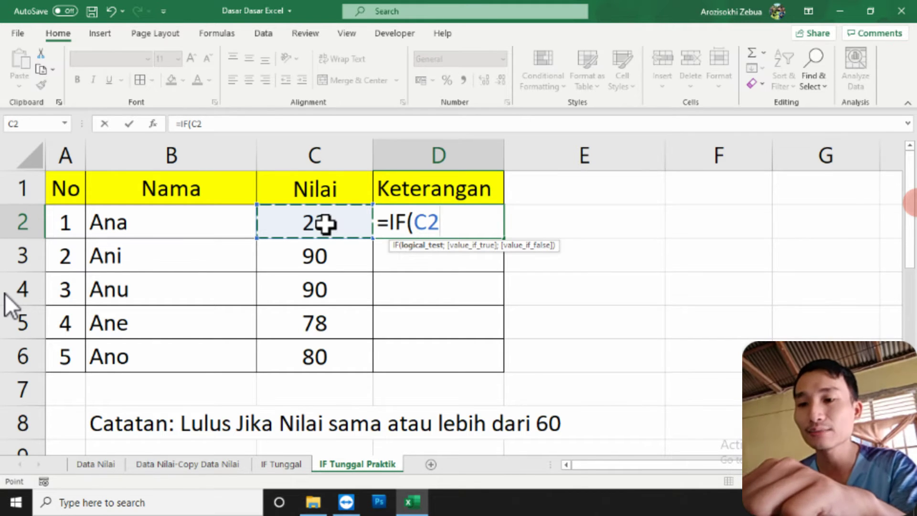
type("=")
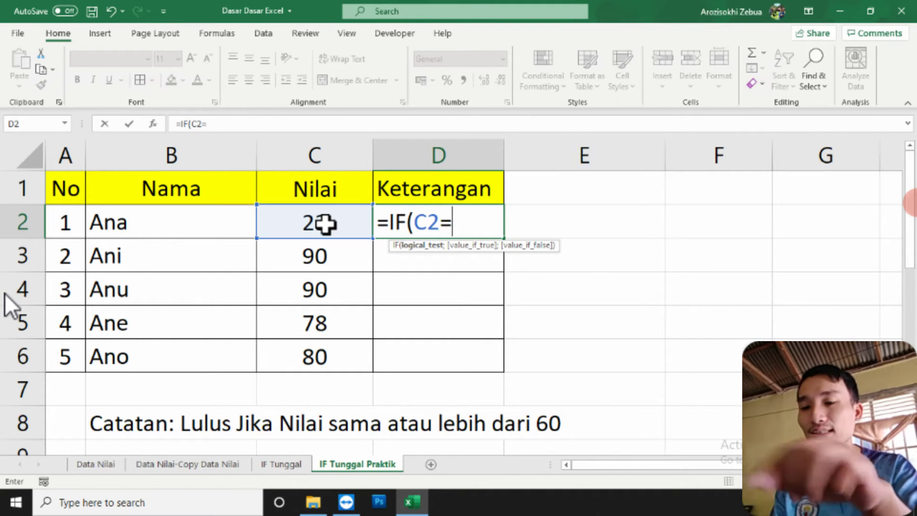
type(">60")
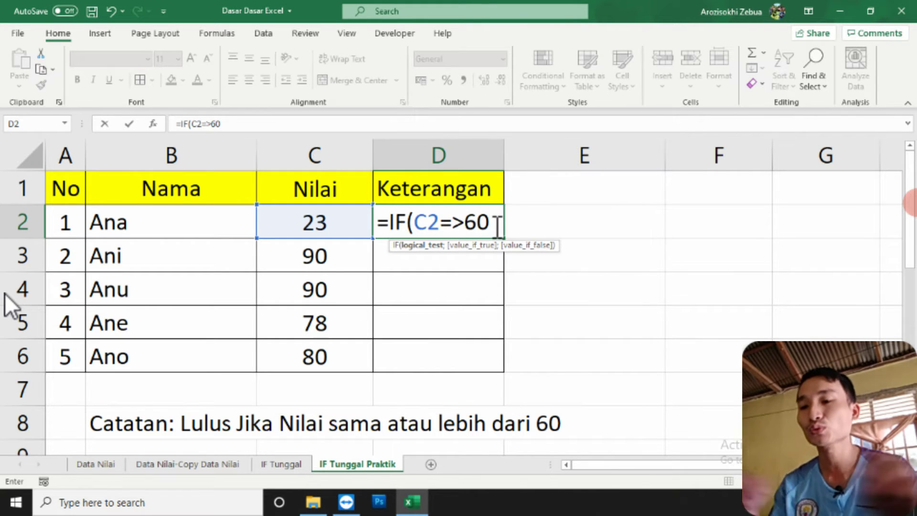
type(";")
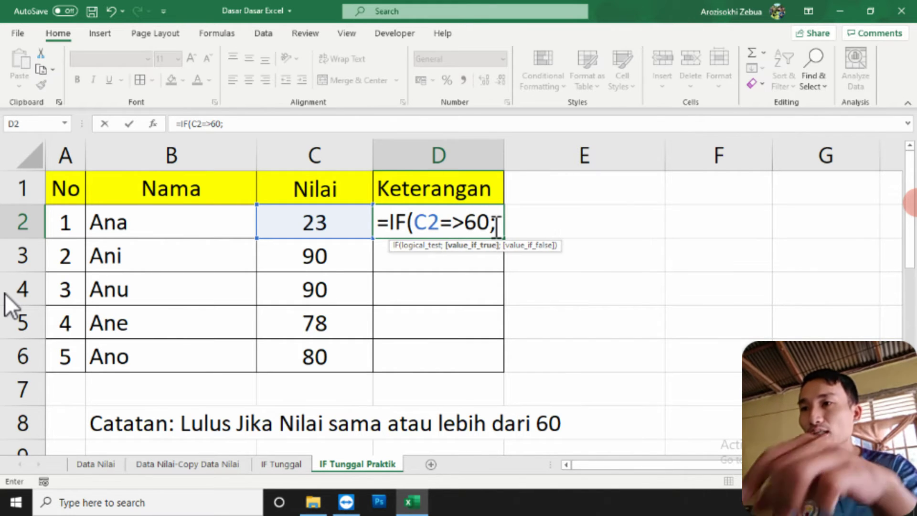
type("\"IULUS")
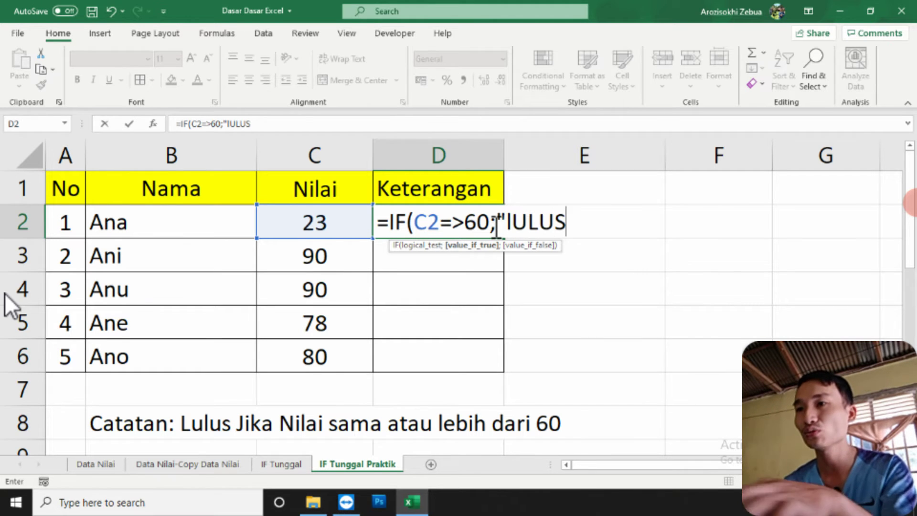
key("BackSpace")
key("BackSpace")
key("BackSpace")
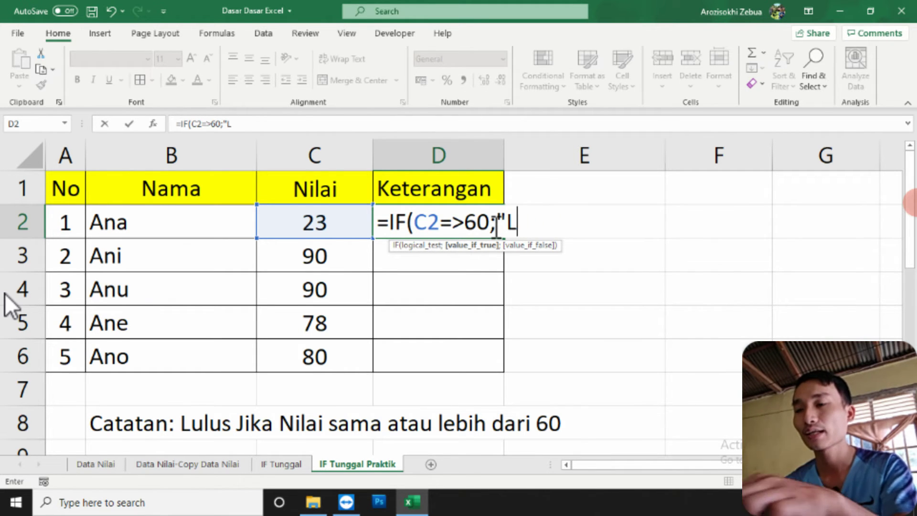
type("ulus\",\"Tidak ")
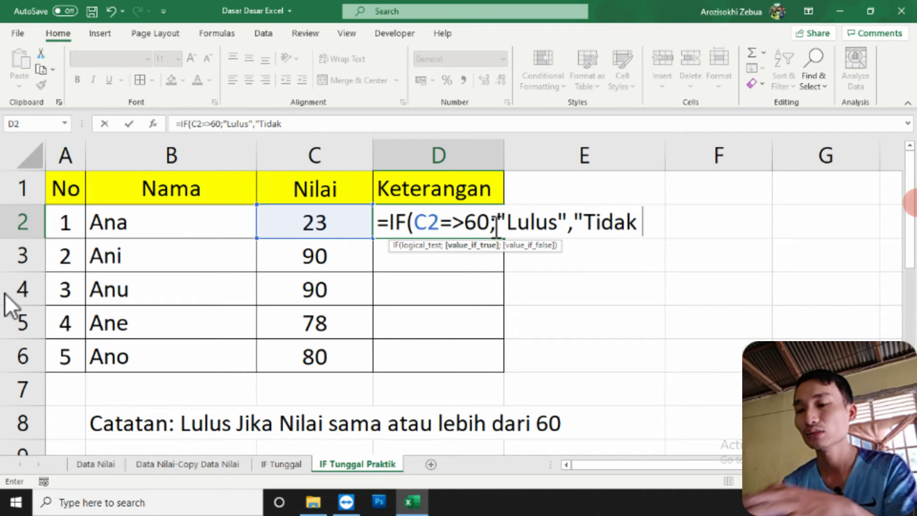
type("Lulus\"")
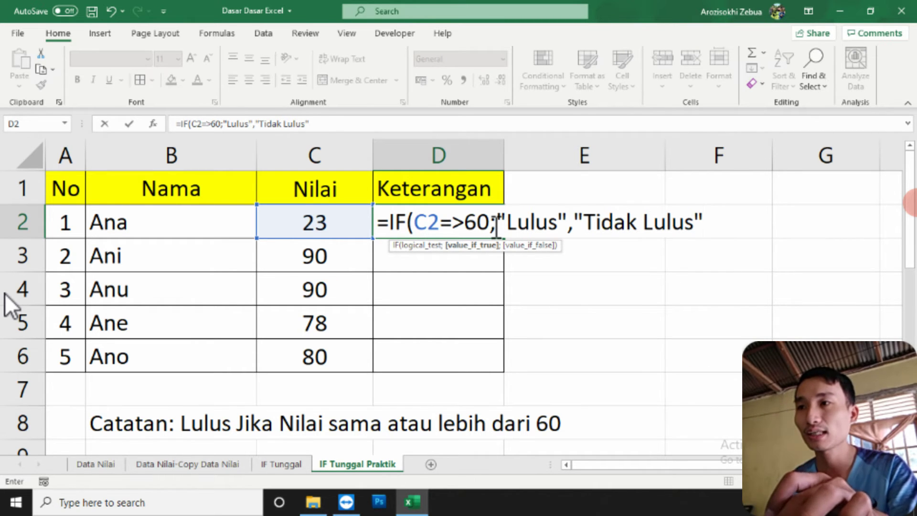
type(")")
key("Return")
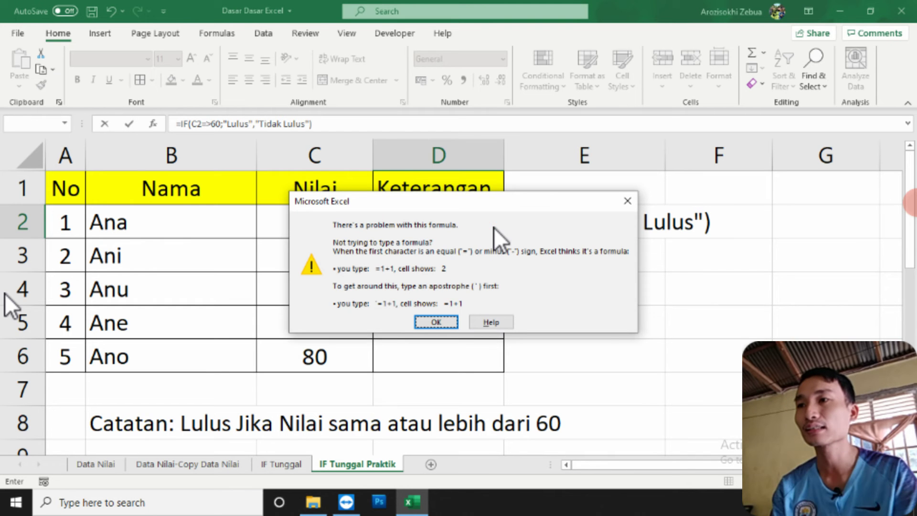
Step: Correct D2 to =IF(C2>=60;"Lulus";"Tidak Lulus"), accepting Excel's >= fix, so it shows Tidak Lulus
key("Return")
left_click(574, 223)
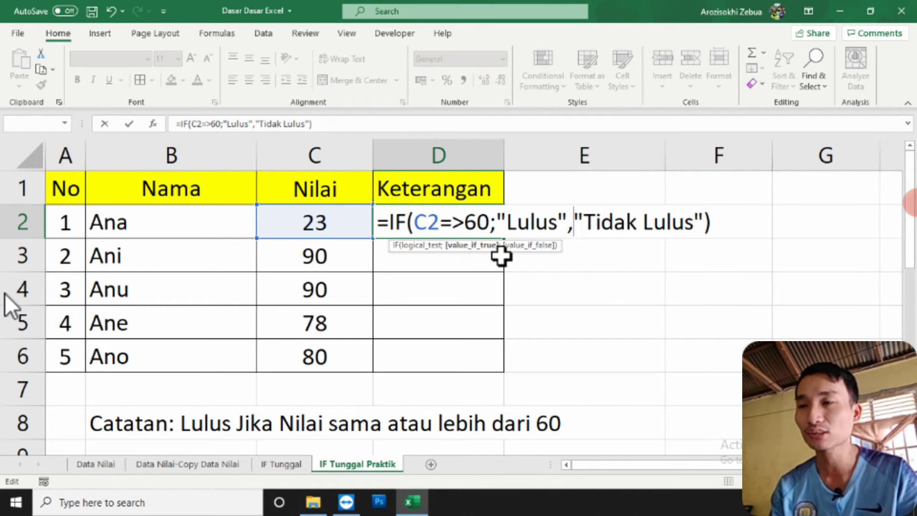
key("BackSpace")
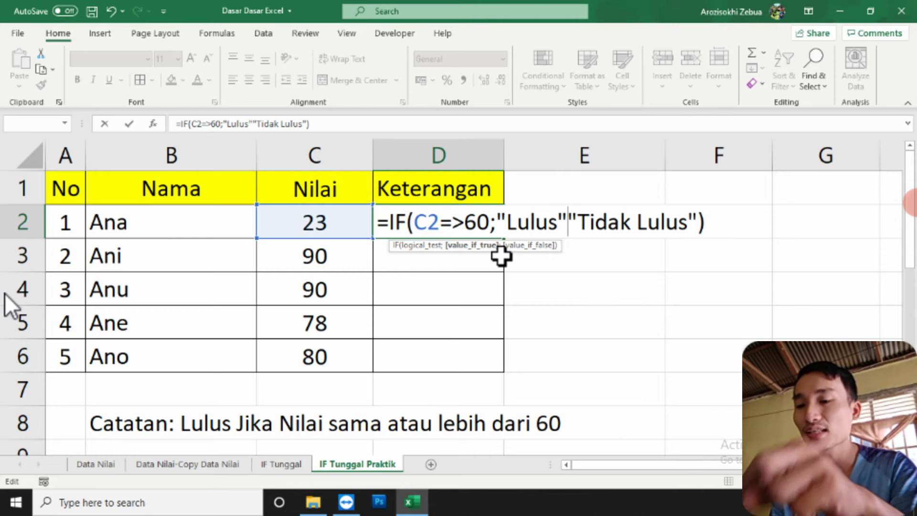
key("Right")
key("Left")
type(";")
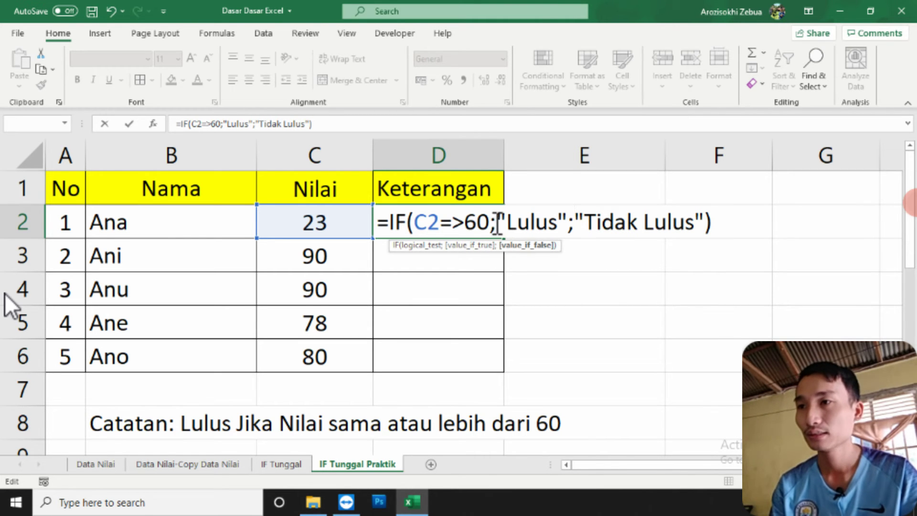
key("Left")
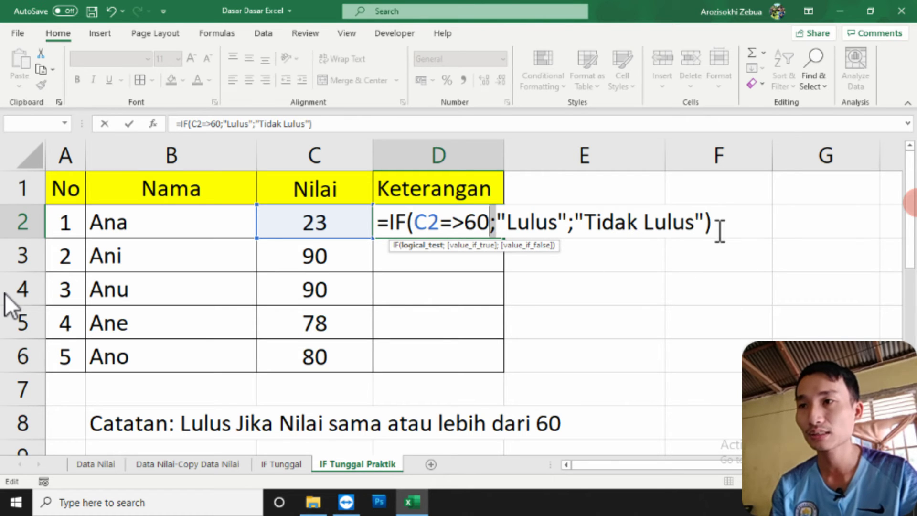
key("Return")
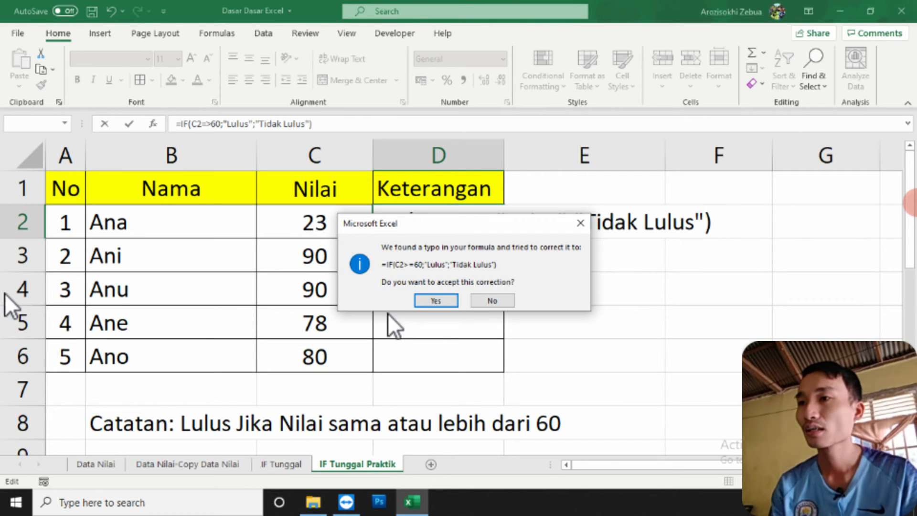
left_click(436, 300)
double_click(472, 230)
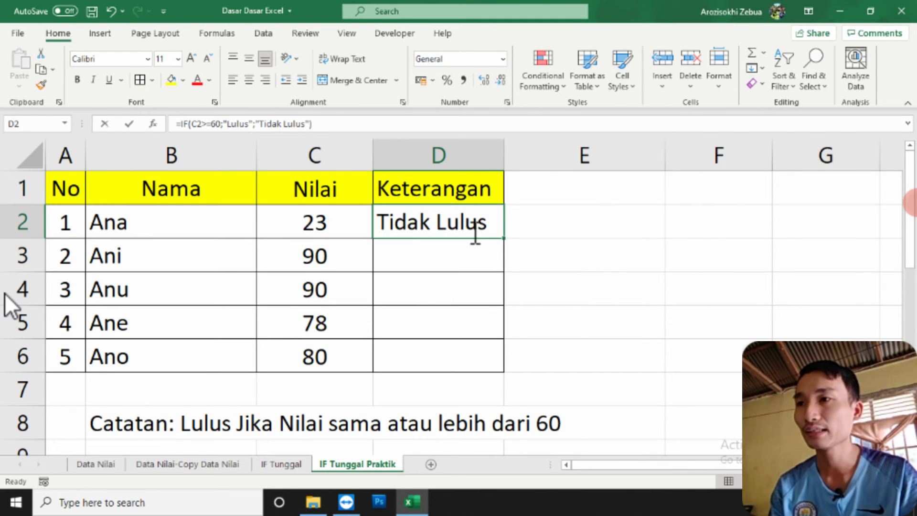
Step: Fill the D2 IF formula down to D6 so every student gets a Keterangan result
left_click_drag(735, 230, 377, 224)
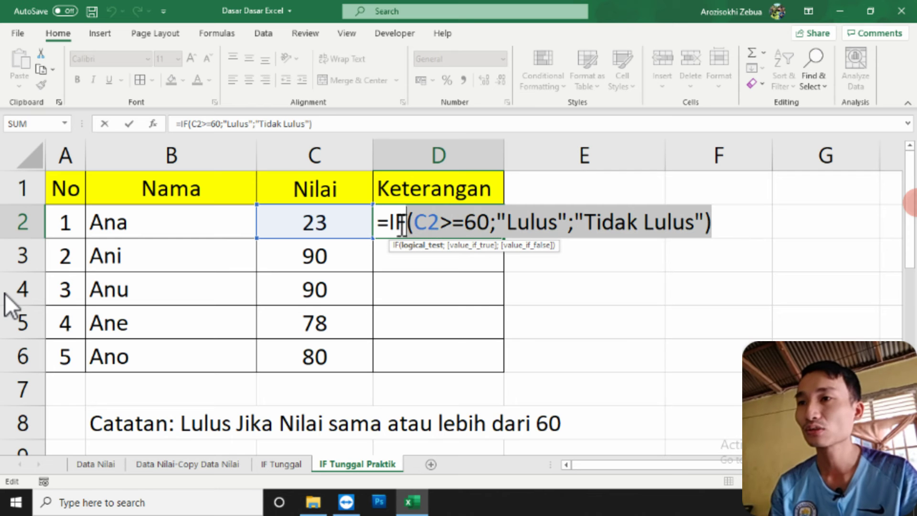
key("Return")
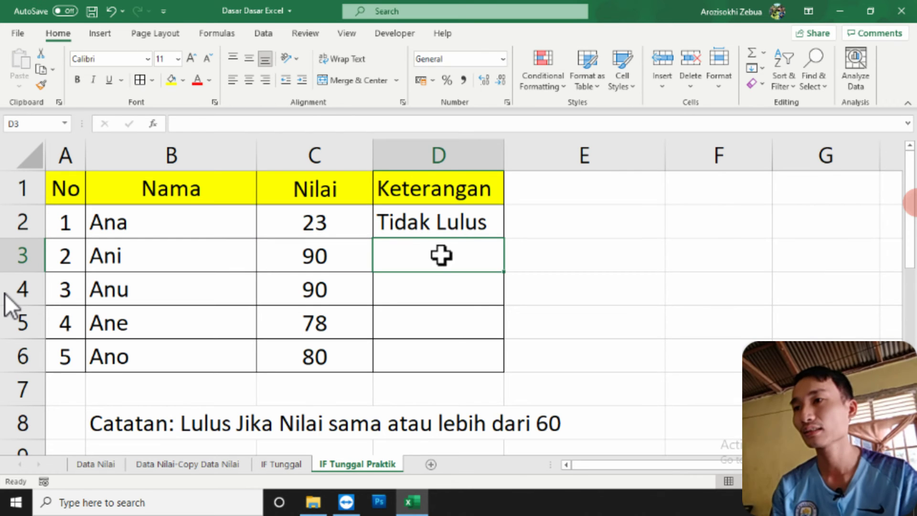
left_click(460, 232)
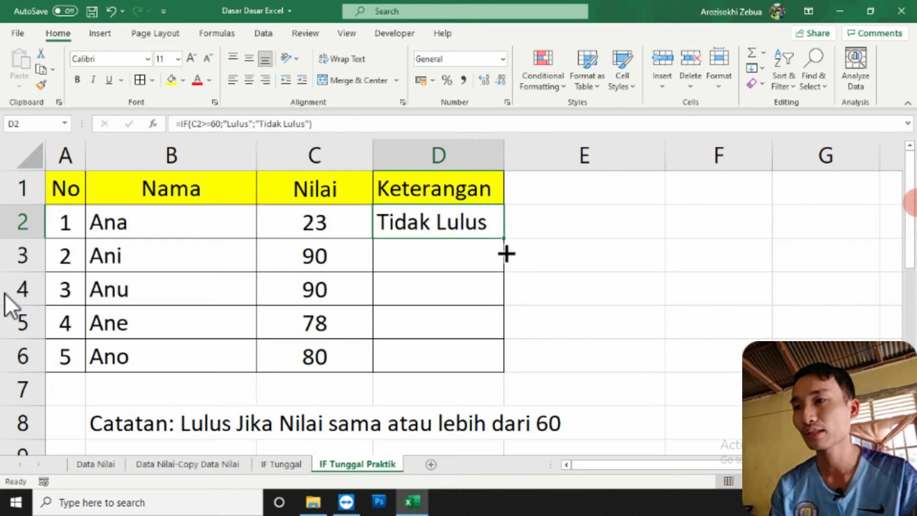
left_click_drag(507, 254, 499, 366)
left_click(530, 334)
left_click(565, 355)
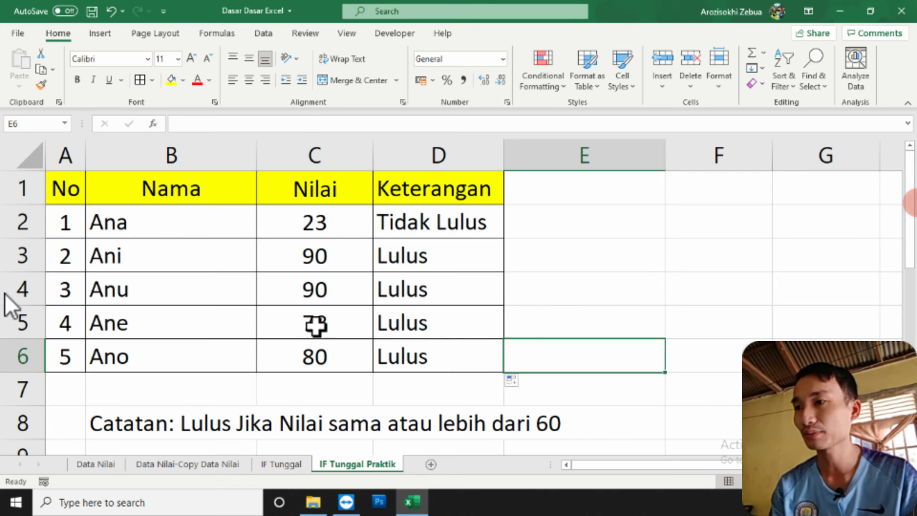
left_click(330, 335)
Step: Set the C5 score to 59 and the C4 score to 45, making both Tidak Lulus
type("5")
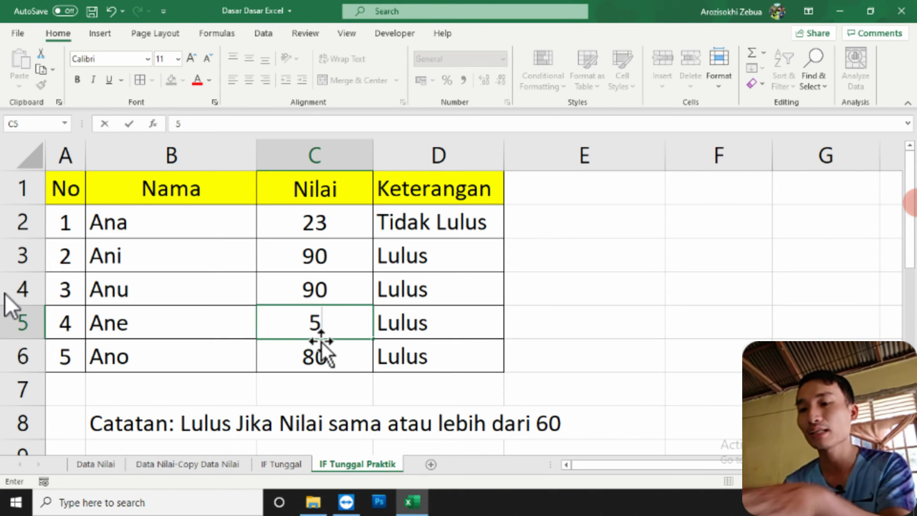
type("9")
key("Return")
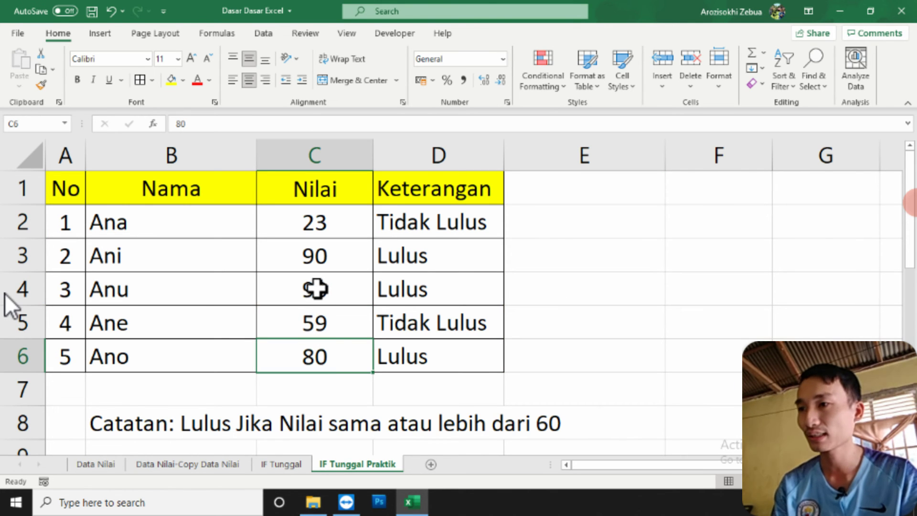
left_click(316, 289)
type("60")
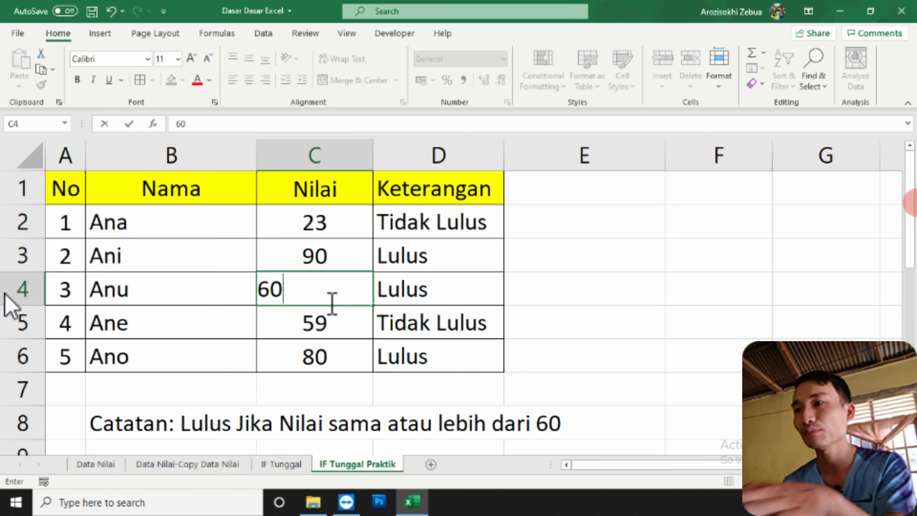
key("Return")
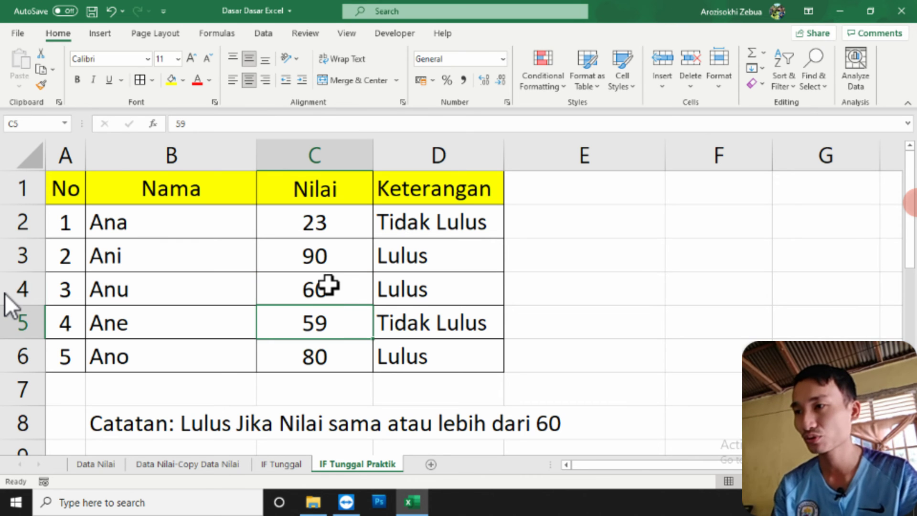
left_click(329, 287)
type("454")
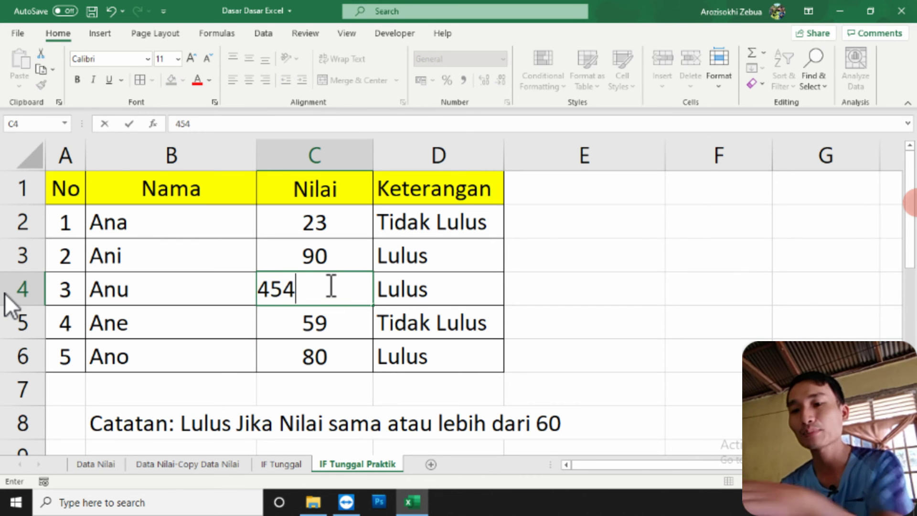
key("Return")
left_click(344, 287)
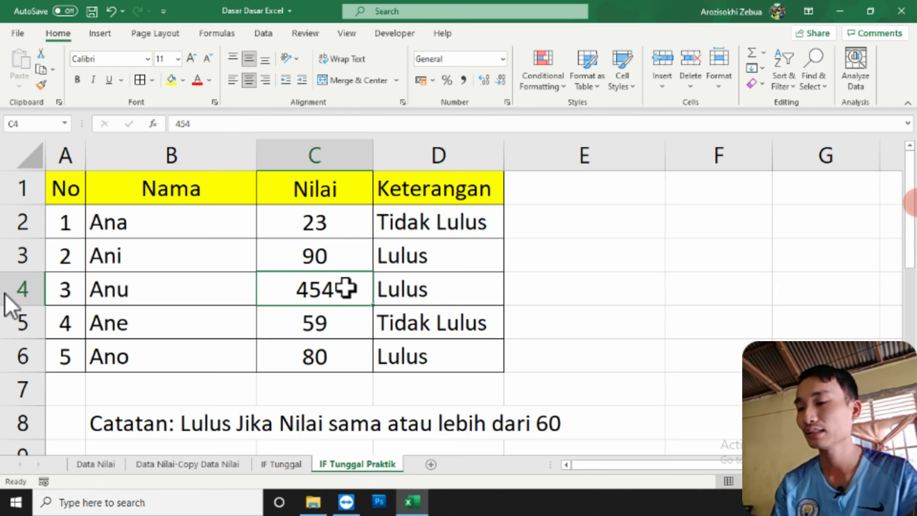
type("45")
key("Return")
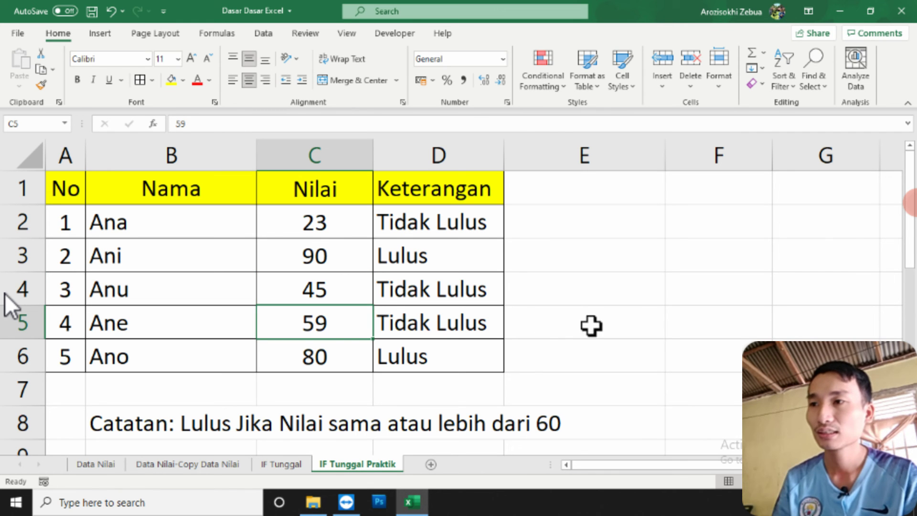
left_click(528, 342)
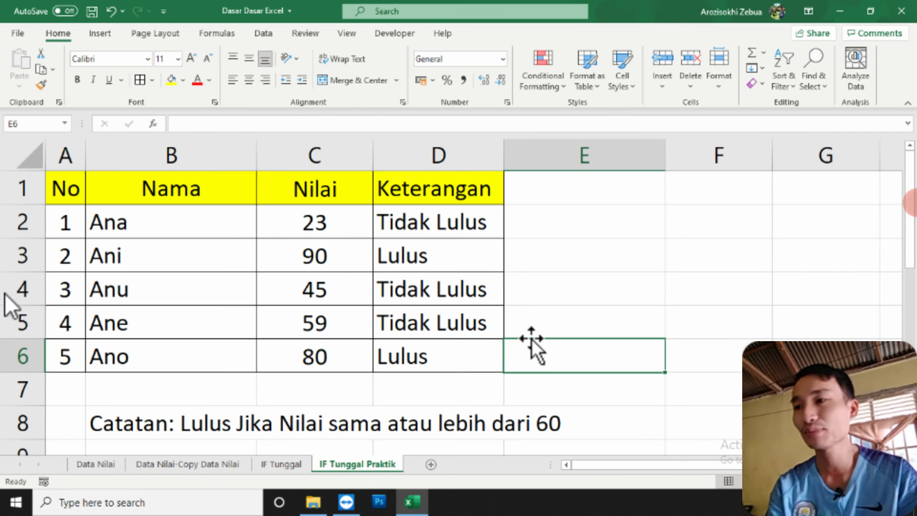